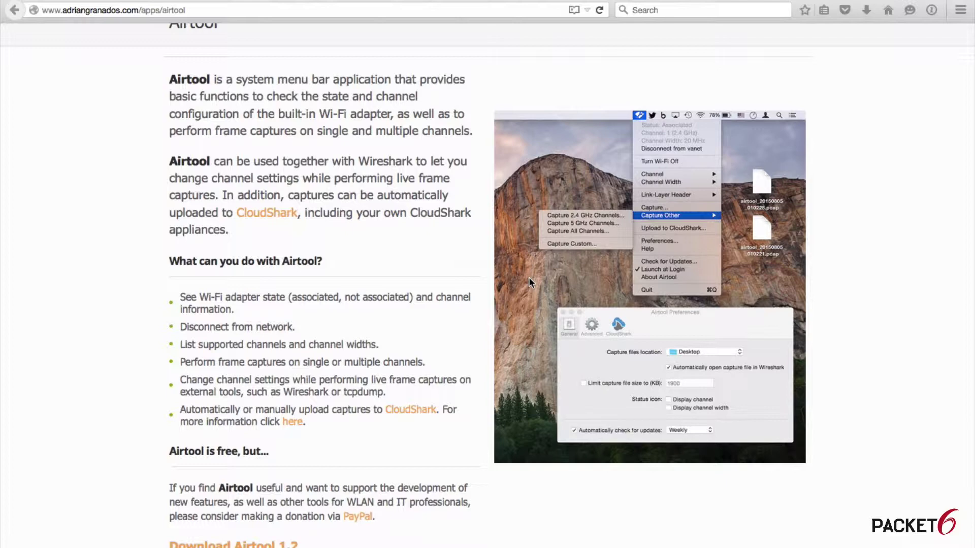
Step: Scroll up and down through the Airtool webpage in Firefox
scroll(529, 278, "down", 4)
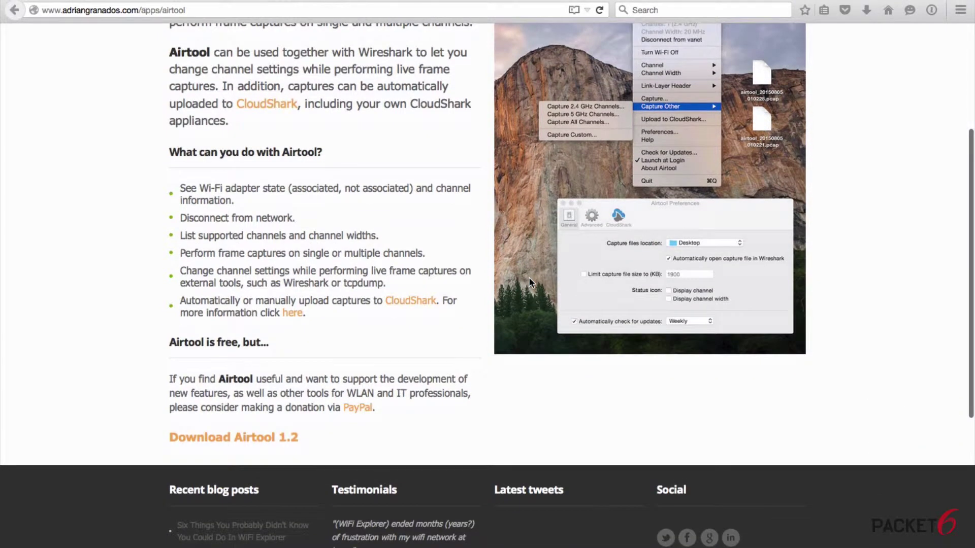
scroll(529, 283, "down", 1)
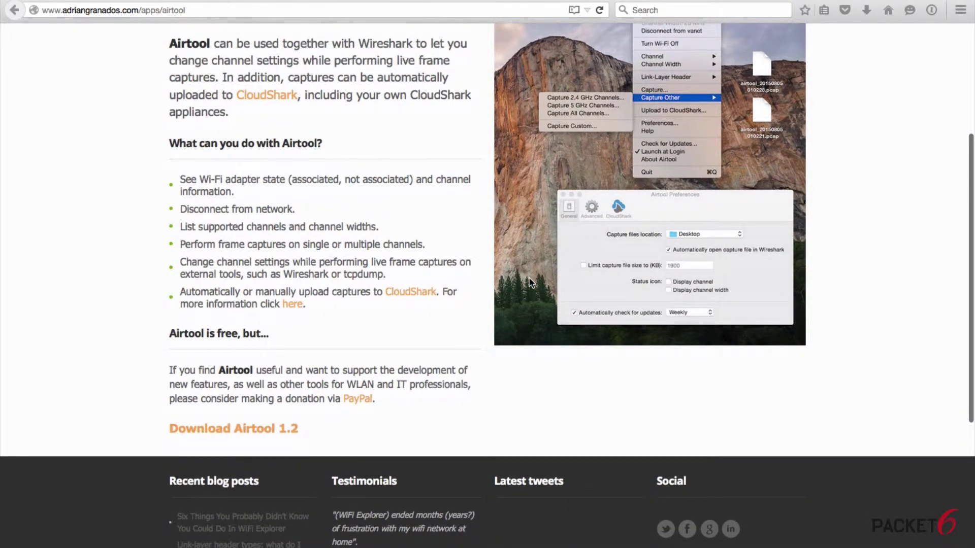
scroll(528, 282, "up", 1)
scroll(530, 282, "up", 5)
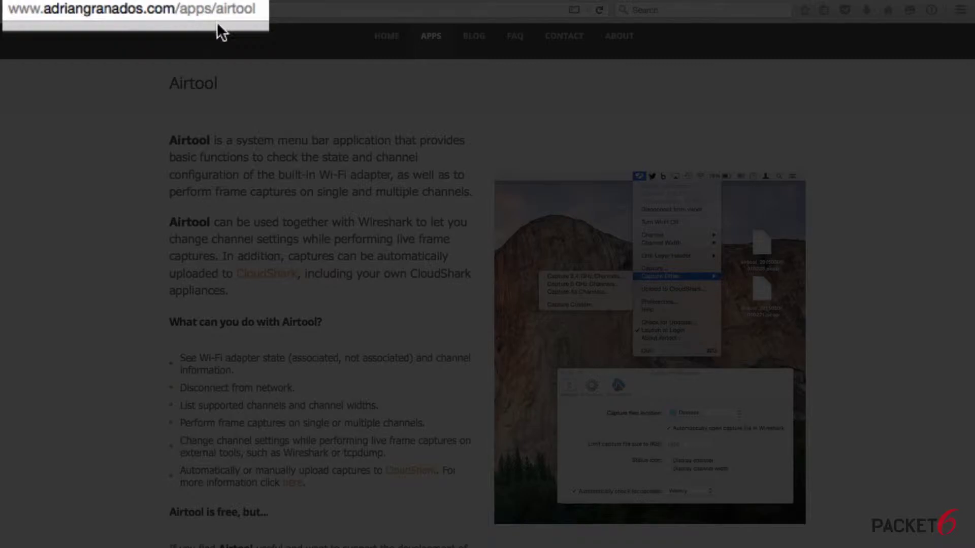
scroll(221, 94, "down", 3)
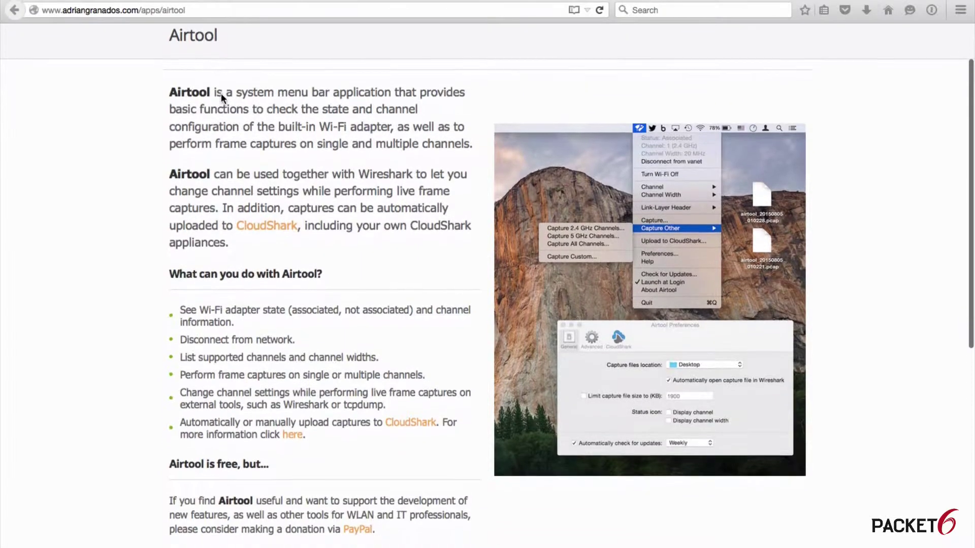
scroll(221, 93, "down", 2)
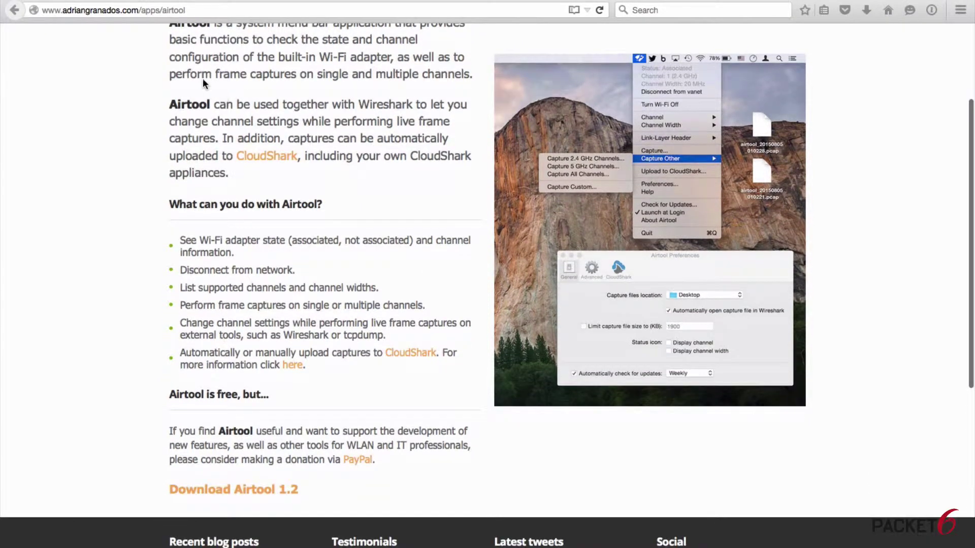
scroll(267, 180, "down", 1)
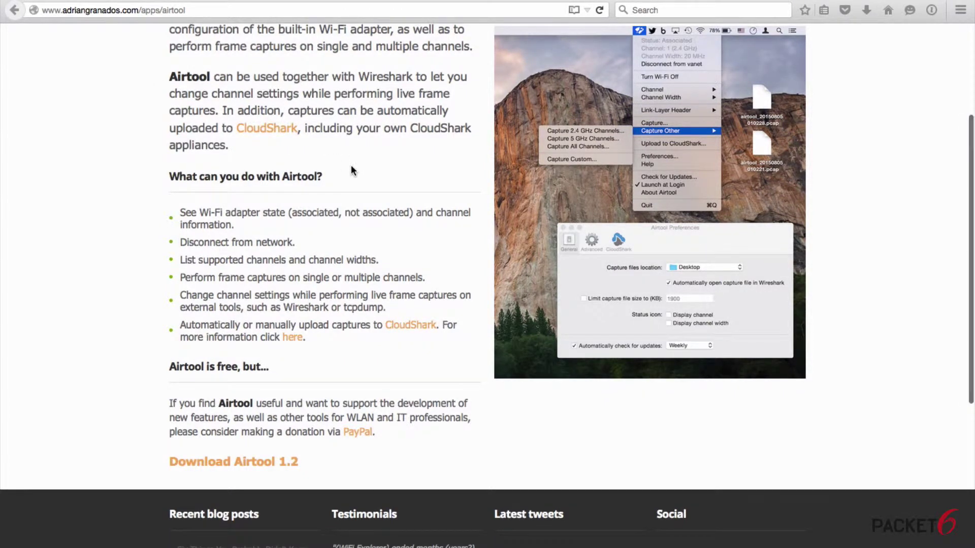
scroll(353, 170, "down", 2)
scroll(353, 170, "down", 1)
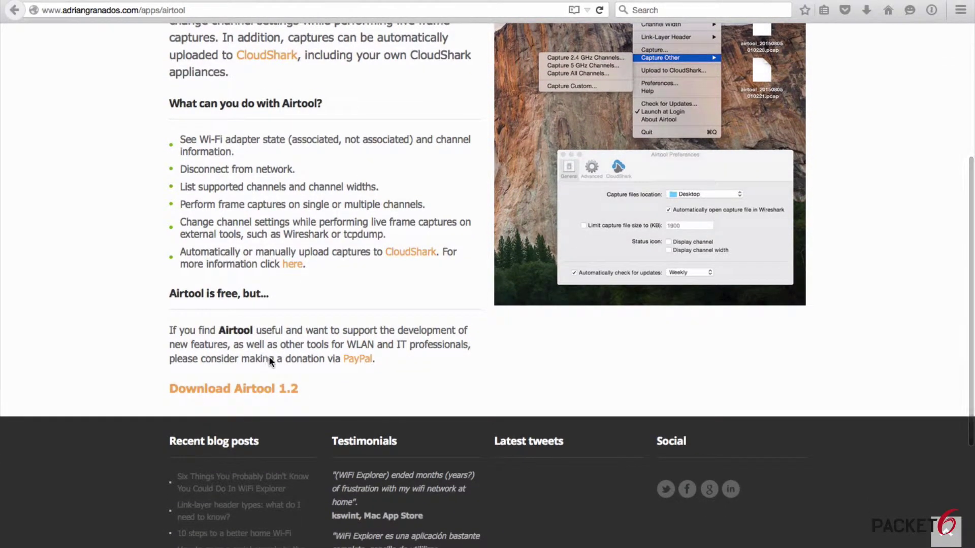
scroll(291, 349, "up", 1)
scroll(291, 350, "up", 4)
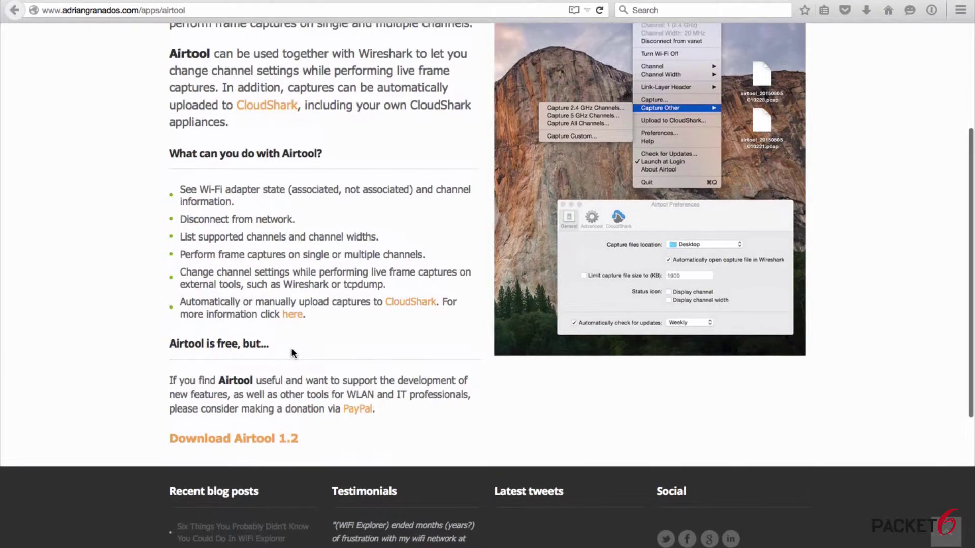
scroll(291, 348, "up", 1)
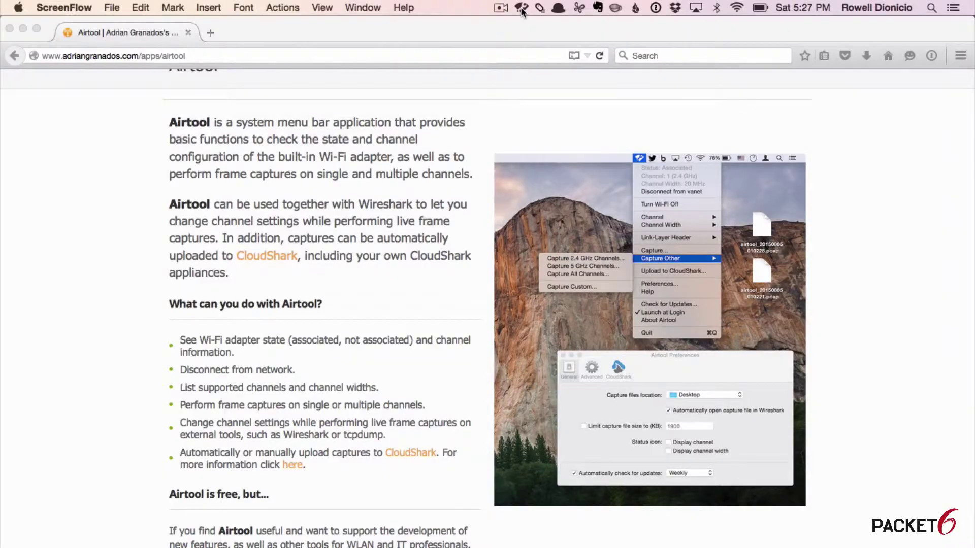
Step: Disconnect from D-NET and confirm the adapter is unassociated on channel 6 at 20 MHz
left_click(521, 8)
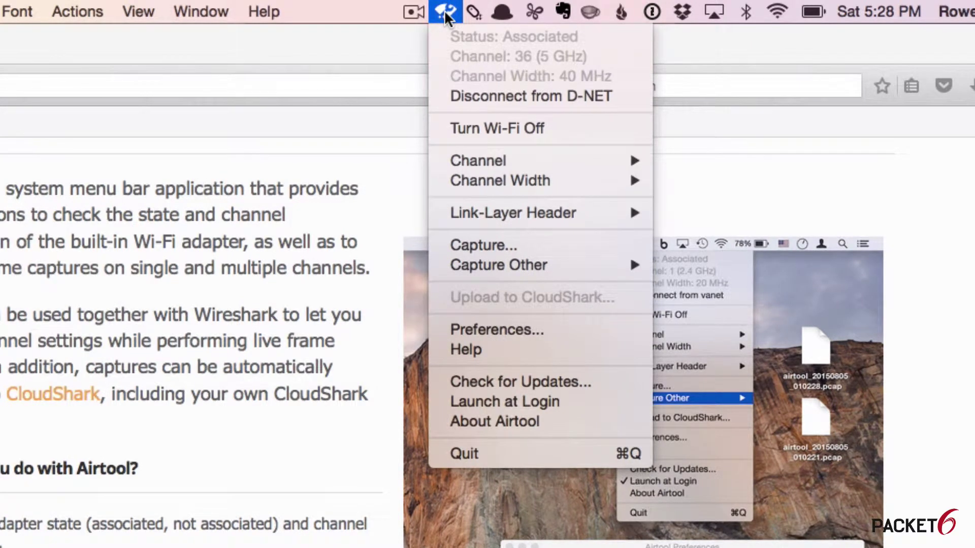
left_click(457, 94)
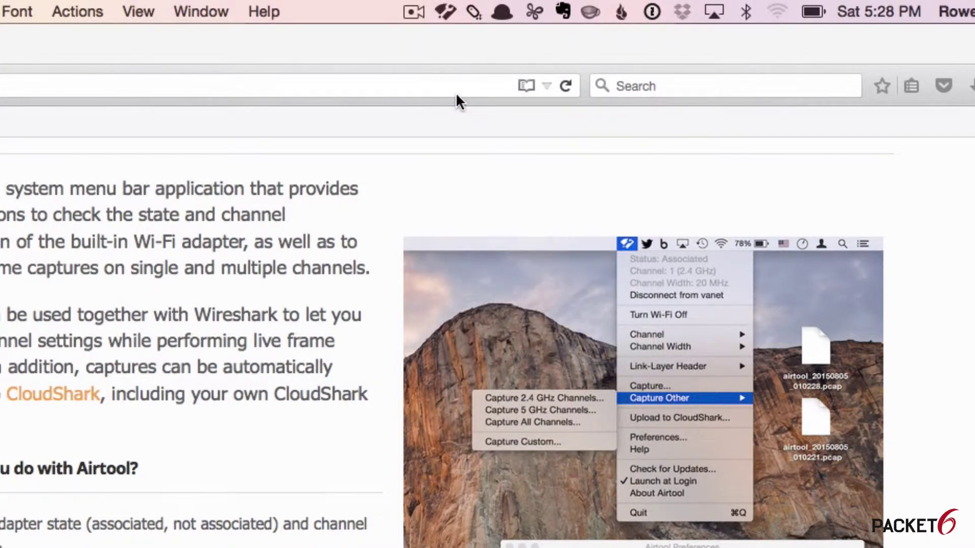
left_click(450, 13)
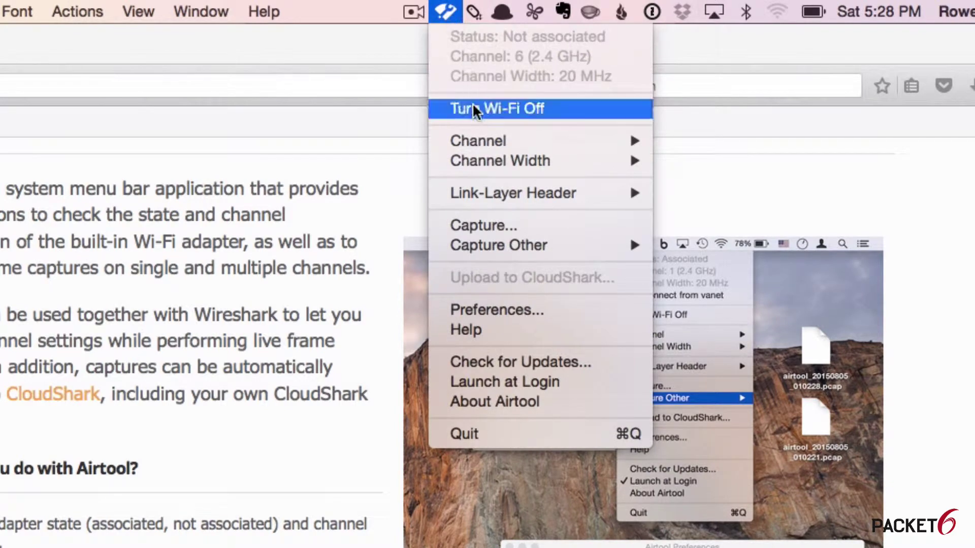
mouse_move(500, 144)
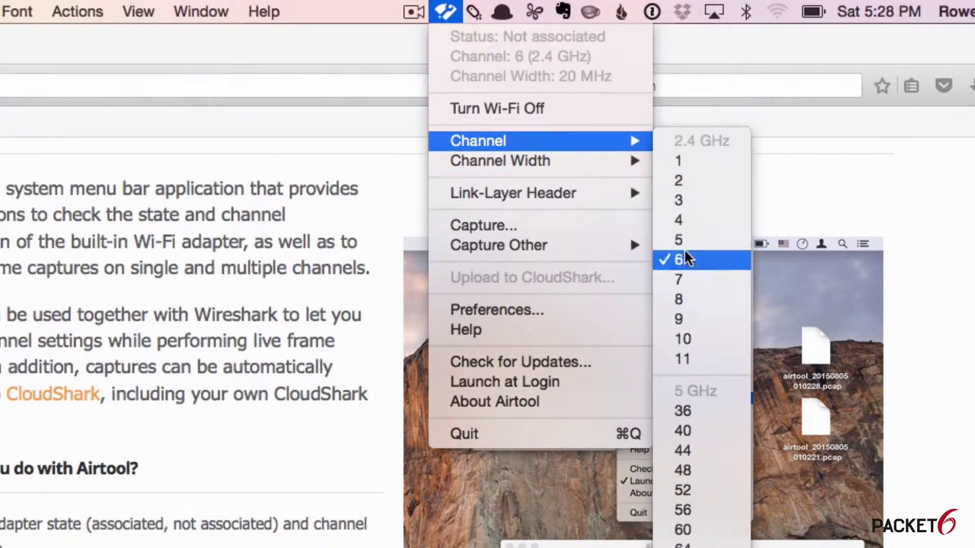
mouse_move(533, 201)
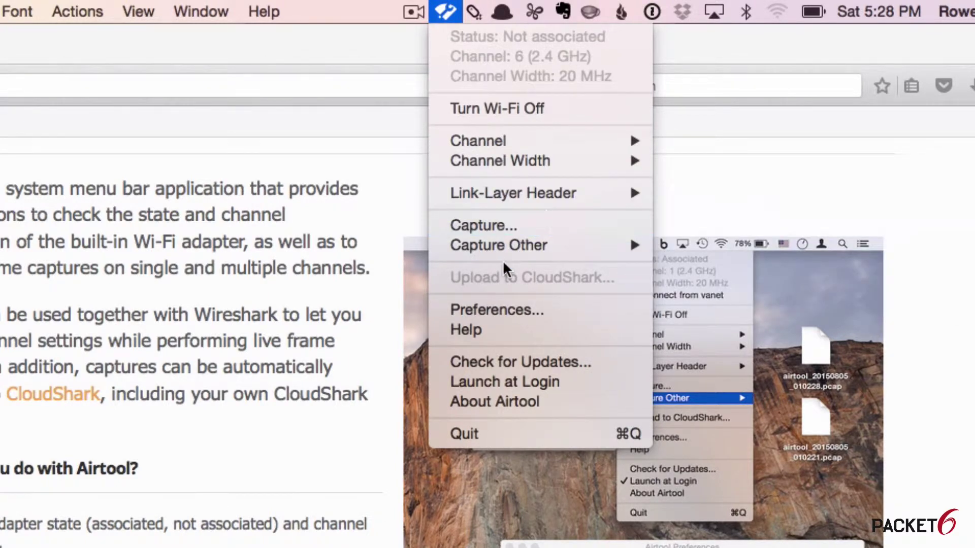
Step: Enable Display channel and Display channel width for the status icon, then view Advanced preferences
left_click(528, 313)
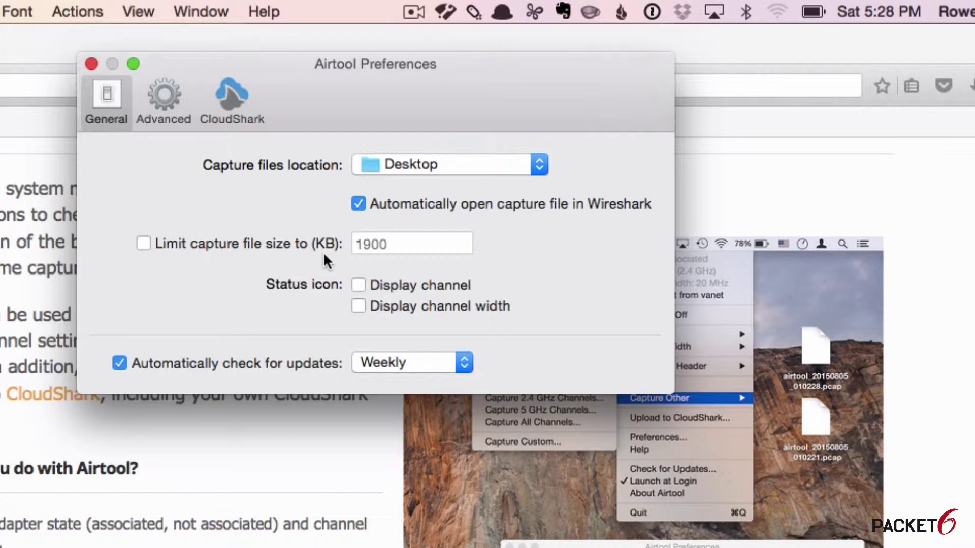
left_click(358, 285)
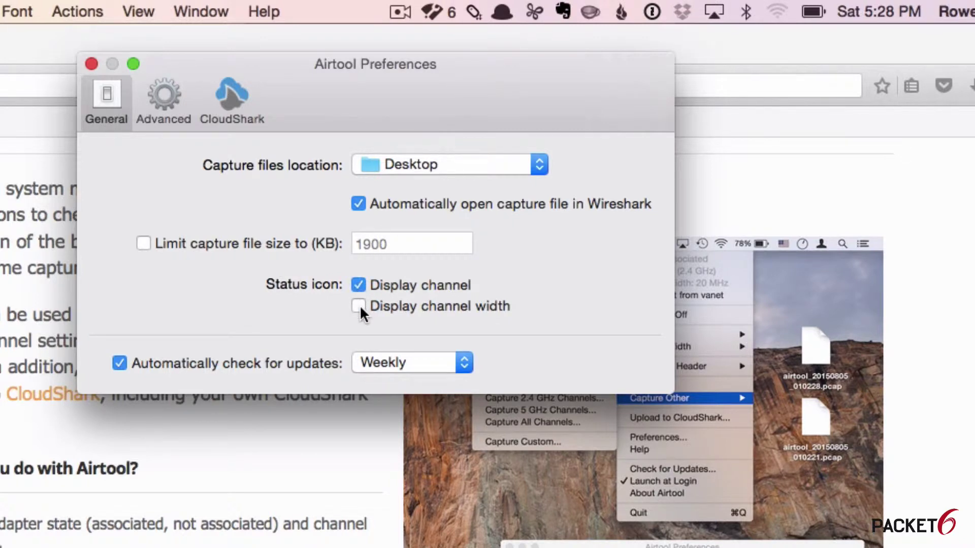
left_click(359, 306)
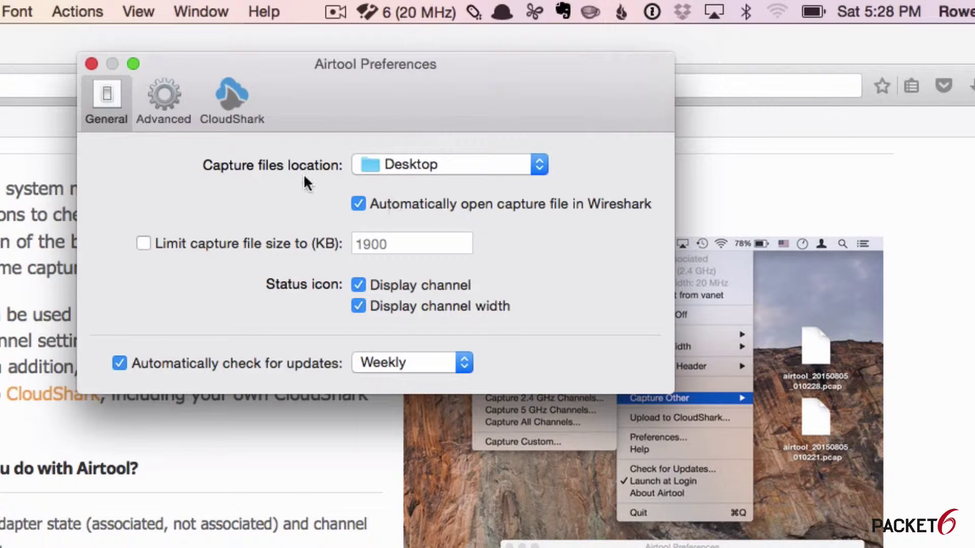
left_click(164, 99)
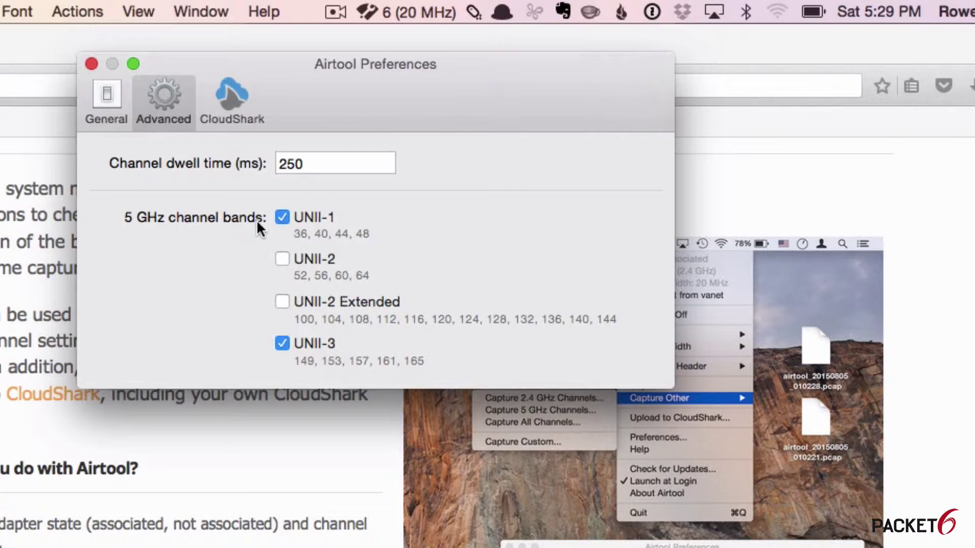
left_click(228, 110)
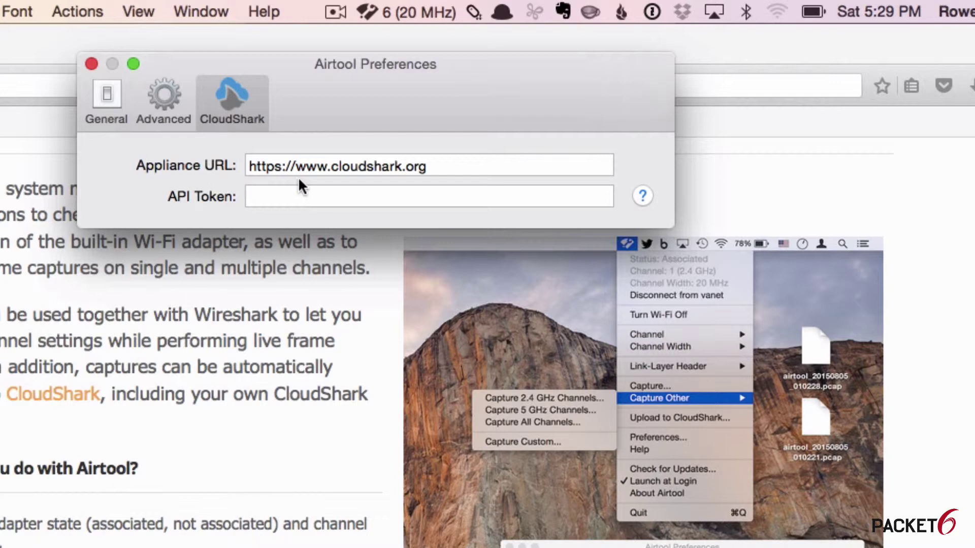
left_click(114, 99)
Step: Close Preferences, then capture and stop a channel 6 (20 MHz) capture so Wireshark opens it
left_click(93, 64)
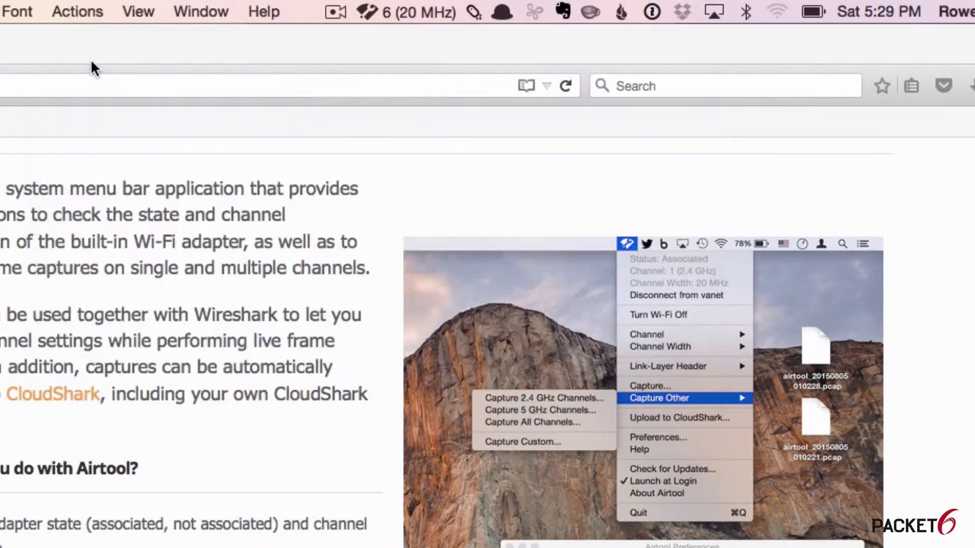
left_click(368, 12)
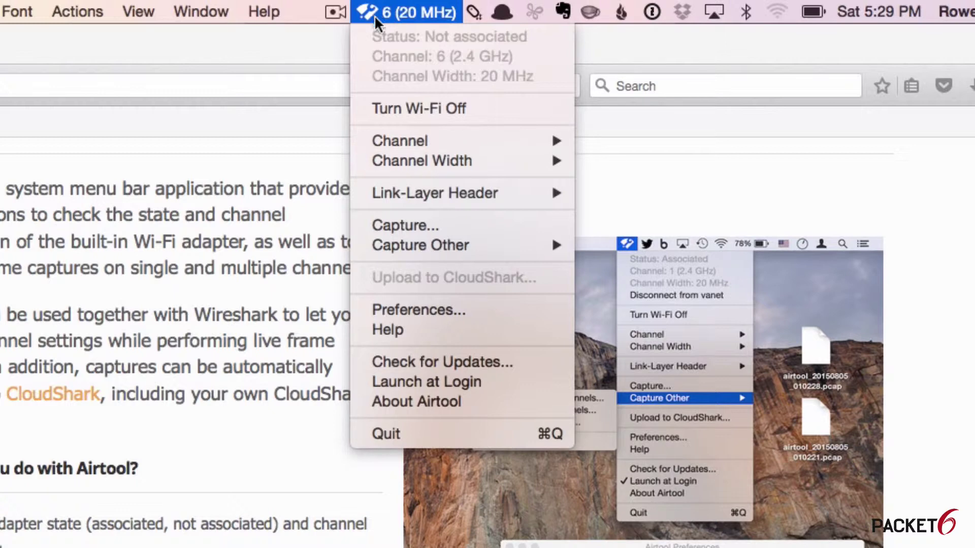
mouse_move(421, 196)
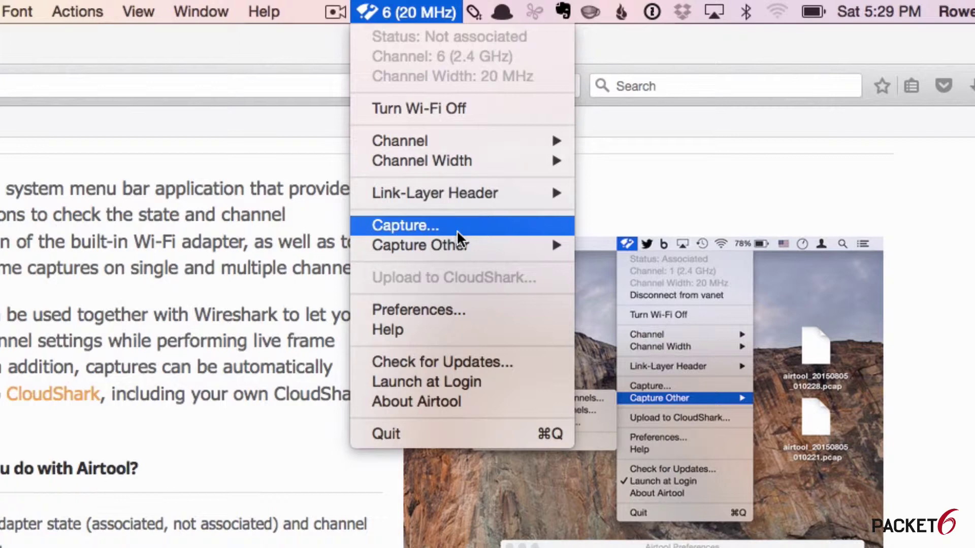
mouse_move(470, 251)
left_click(523, 226)
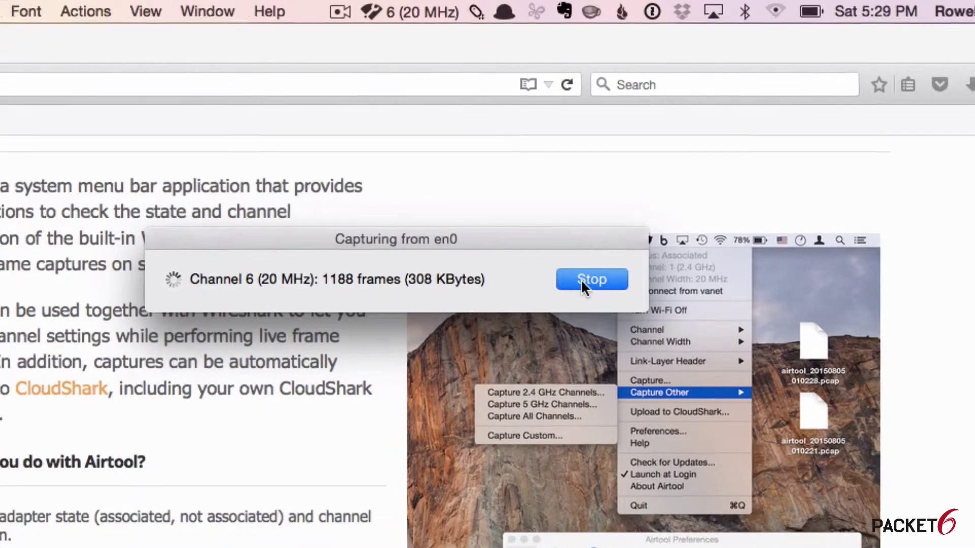
left_click(583, 280)
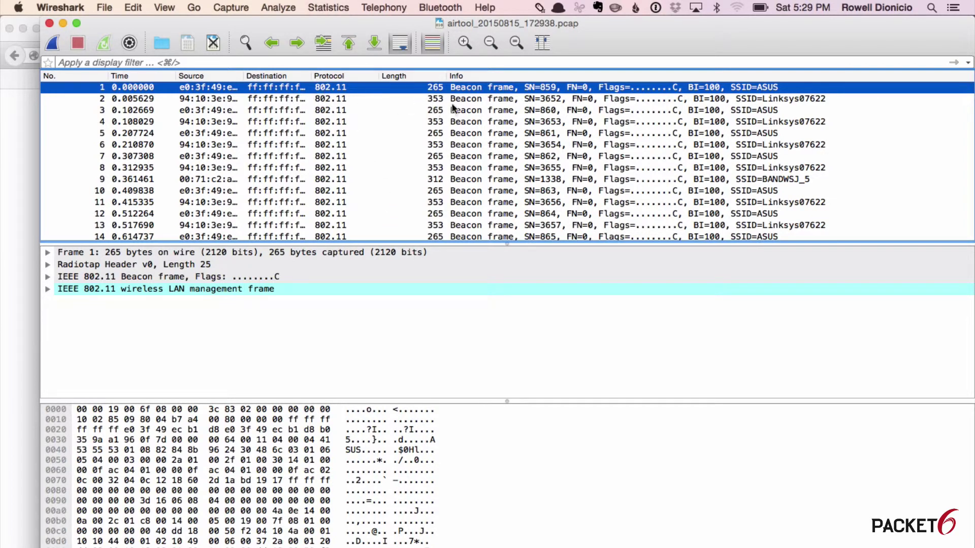
Step: Inspect capture frames 2, 3, 4 and the frame 20 xfinitywifi beacon
left_click(479, 98)
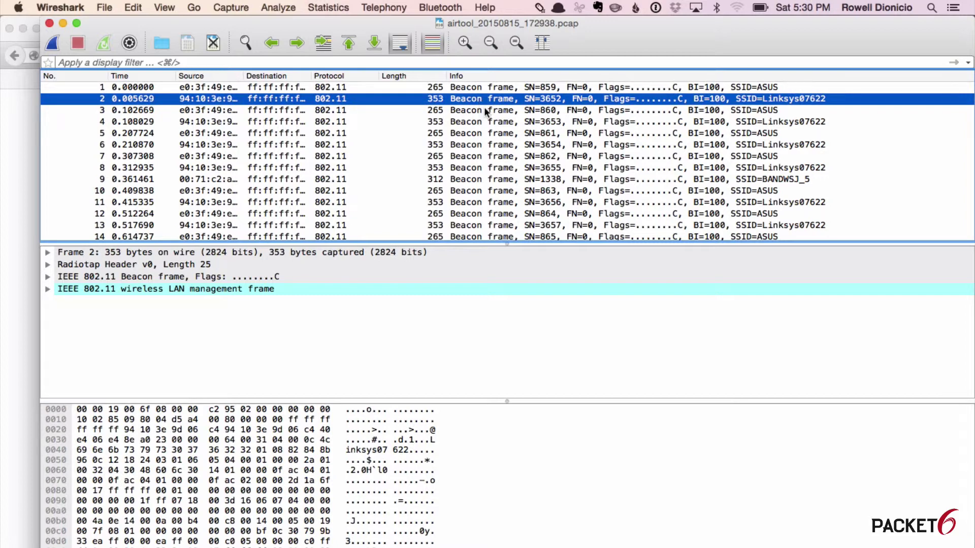
left_click(486, 110)
left_click(487, 122)
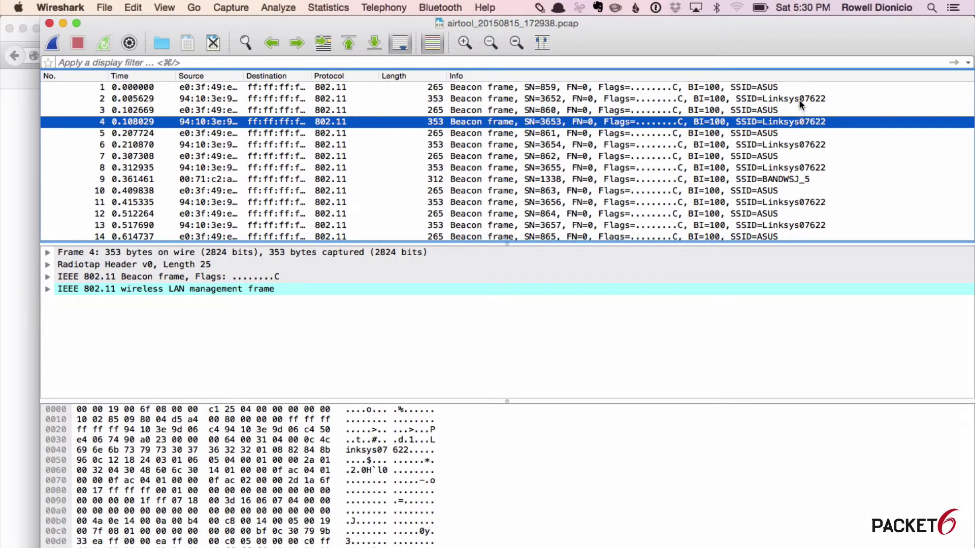
scroll(756, 156, "down", 3)
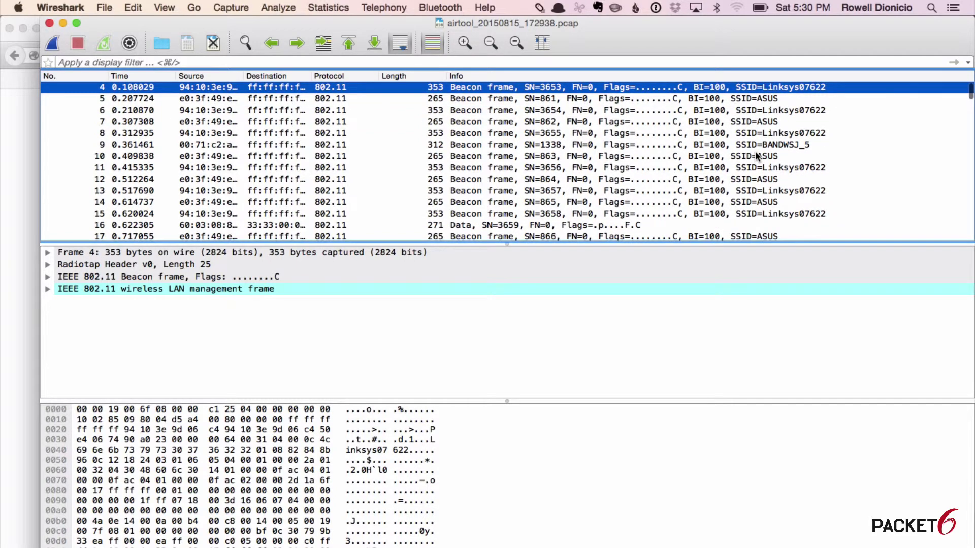
scroll(756, 156, "down", 7)
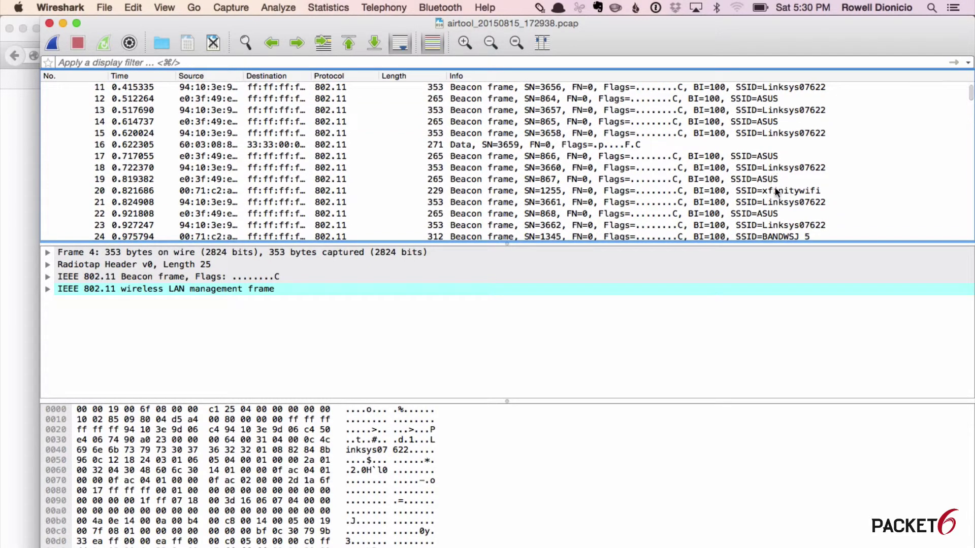
left_click(776, 192)
scroll(775, 191, "down", 2)
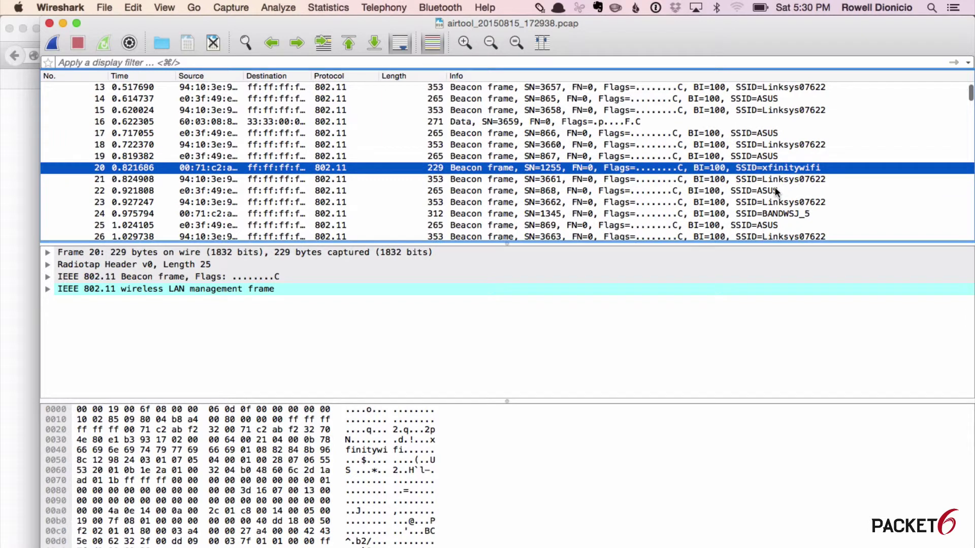
scroll(776, 191, "down", 4)
scroll(776, 192, "down", 11)
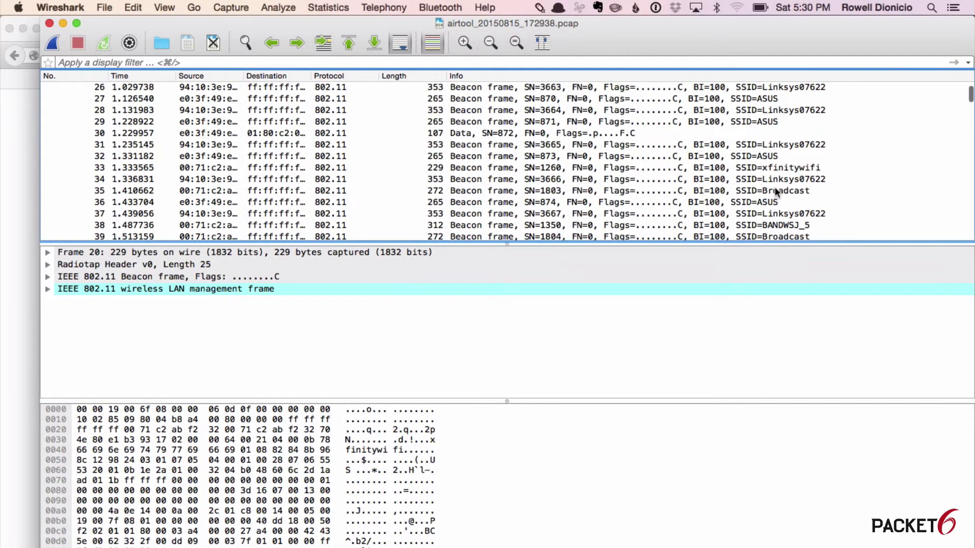
scroll(626, 182, "down", 6)
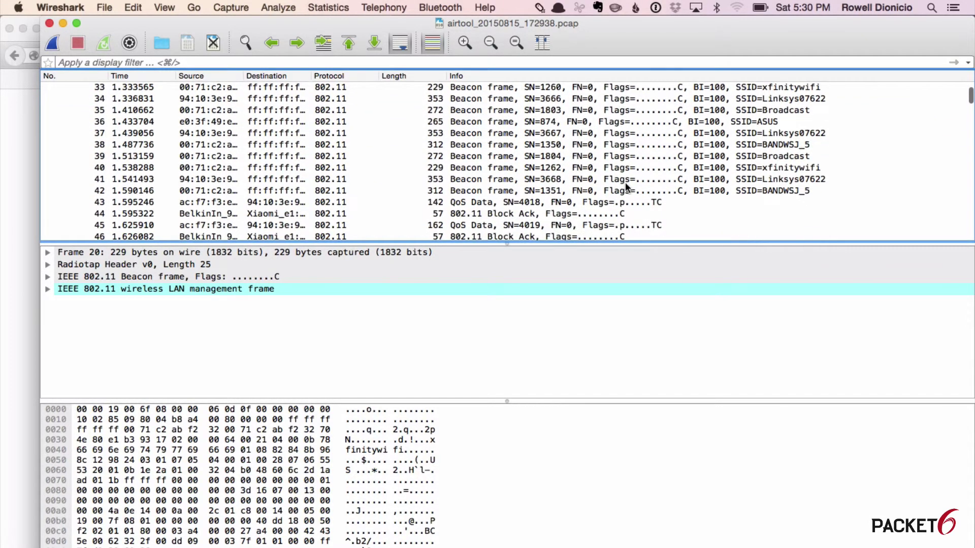
scroll(626, 182, "down", 2)
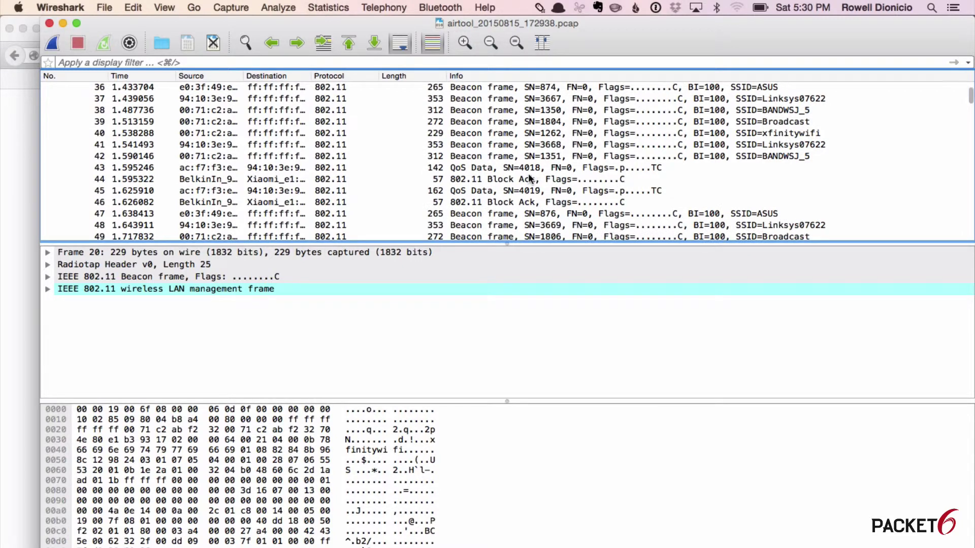
Step: Inspect frames 44–46 (Block Ack, QoS Data, Block Ack), then return to the Firefox Airtool page
left_click(486, 180)
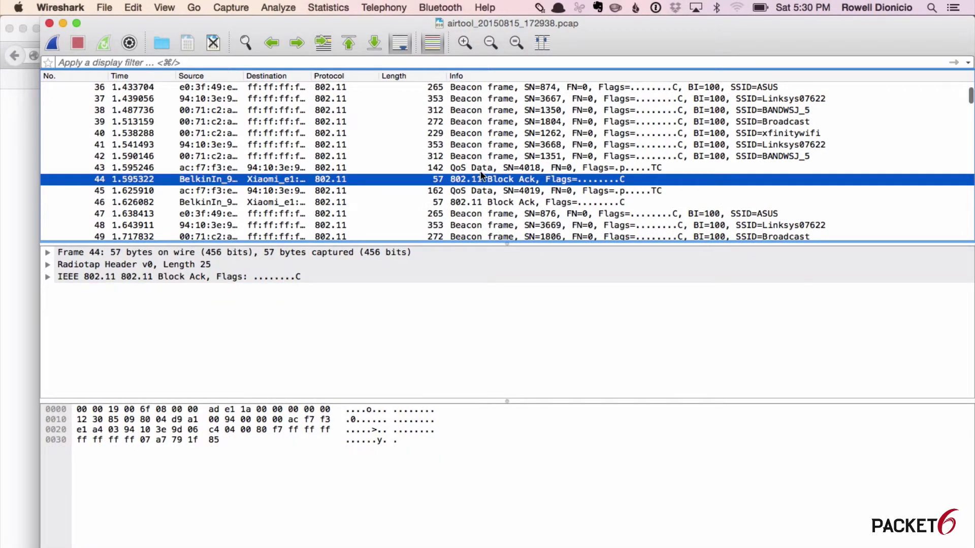
scroll(483, 177, "down", 3)
left_click(477, 157)
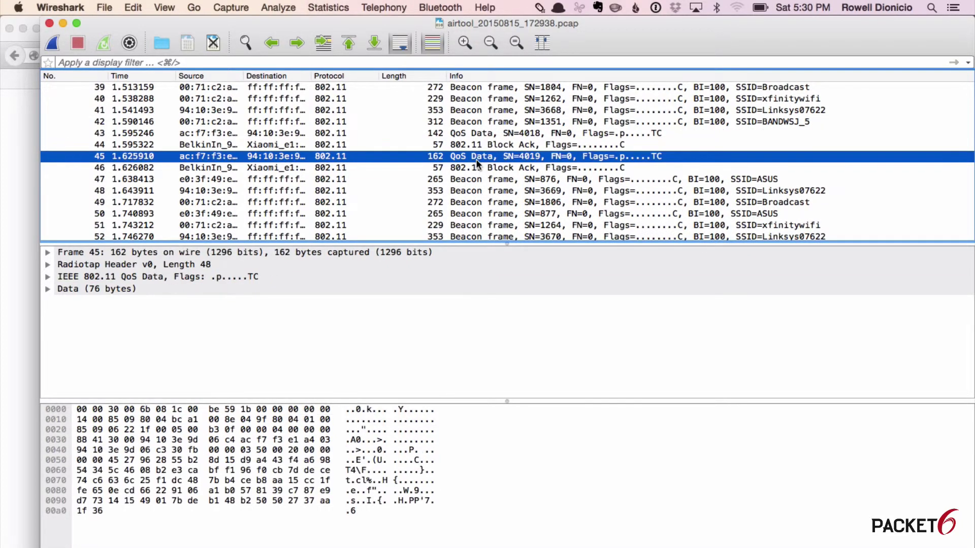
left_click(471, 167)
scroll(470, 168, "down", 1)
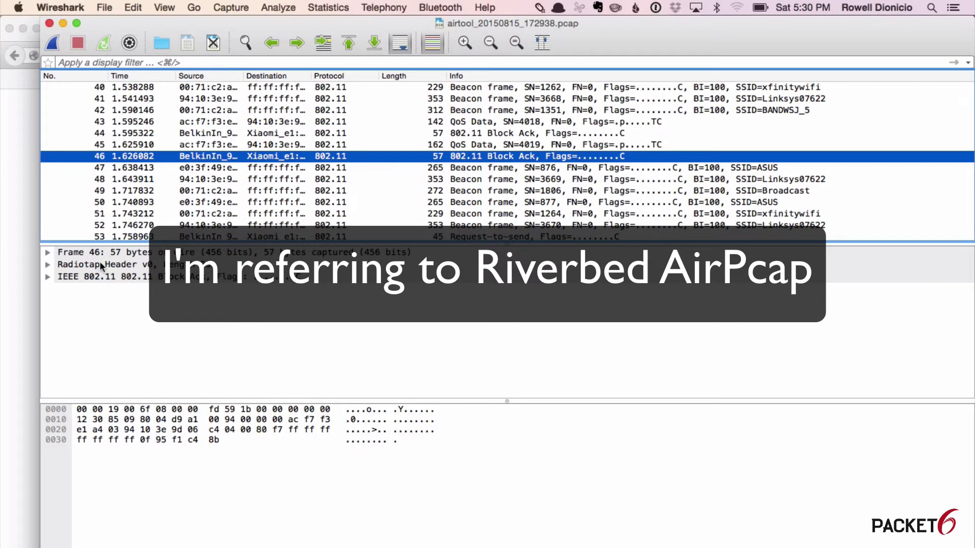
left_click(28, 157)
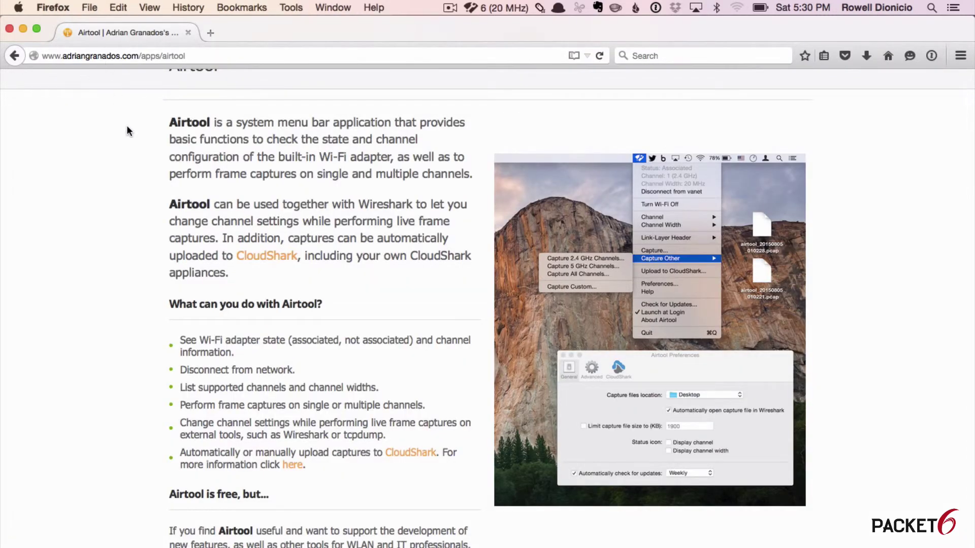